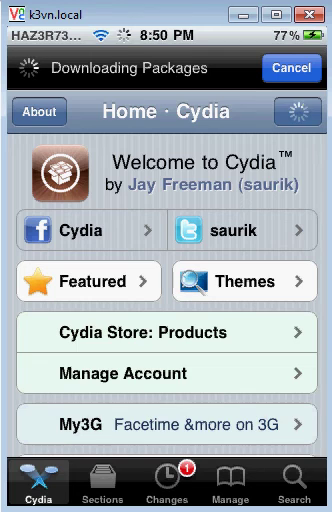
Step: Show Cydia's Changes list with the libstatusbar and Veency (FIXED) upgrades
left_click(166, 483)
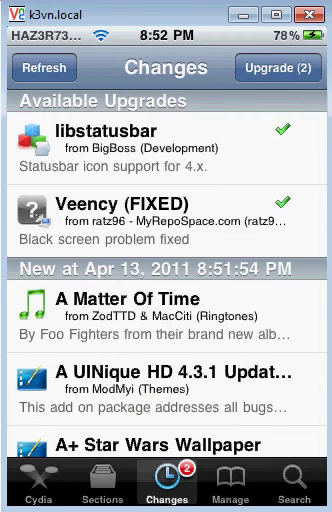
Step: Check libstatusbar's details, then upgrade it and Veency (FIXED) together with Upgrade (2)
left_click(150, 148)
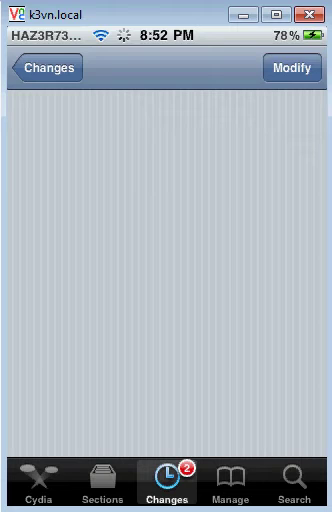
left_click(48, 68)
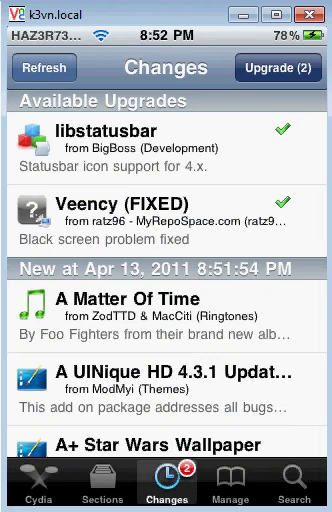
left_click(278, 68)
left_click(288, 446)
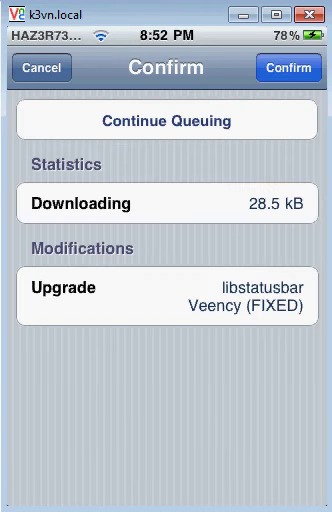
left_click(288, 68)
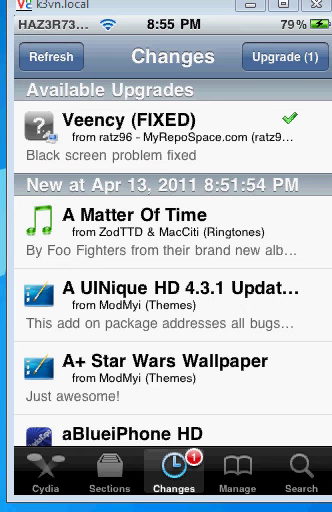
scroll(170, 300, "down", 5)
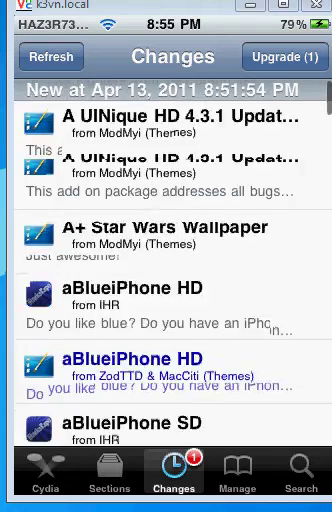
scroll(170, 300, "down", 3)
scroll(170, 300, "down", 3)
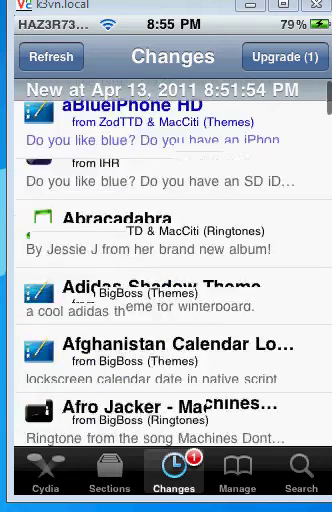
scroll(170, 300, "down", 3)
scroll(170, 300, "down", 2)
scroll(170, 300, "down", 1)
scroll(170, 300, "down", 2)
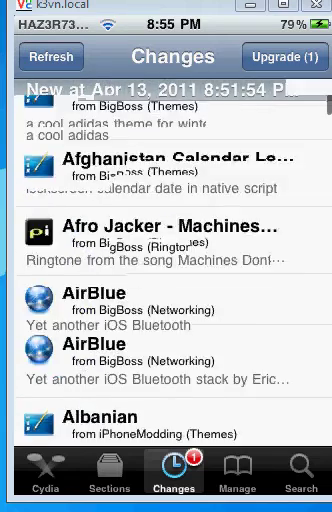
scroll(170, 300, "down", 2)
scroll(170, 300, "down", 2)
scroll(170, 300, "down", 2)
scroll(170, 300, "down", 1)
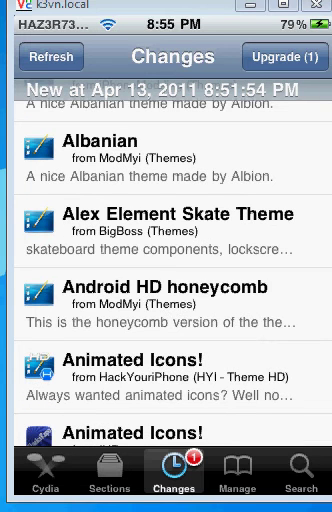
Step: Open the Android HD honeycomb package details from the Changes list
left_click(170, 303)
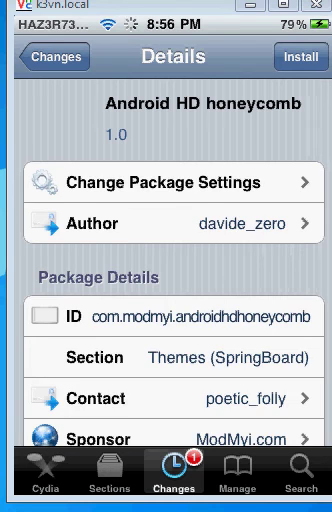
scroll(170, 300, "down", 5)
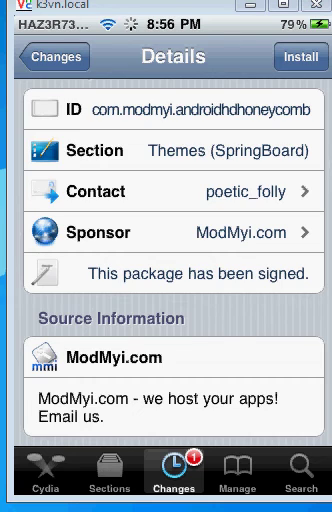
scroll(170, 250, "up", 3)
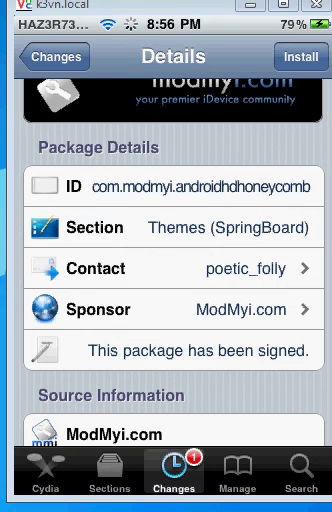
scroll(170, 250, "up", 5)
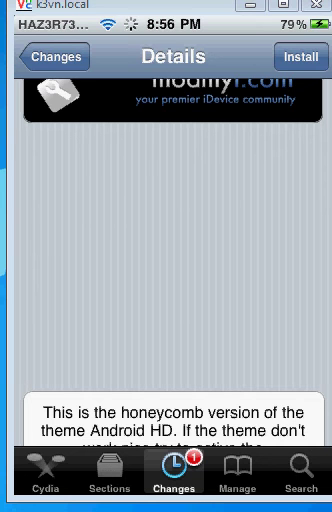
scroll(166, 260, "down", 5)
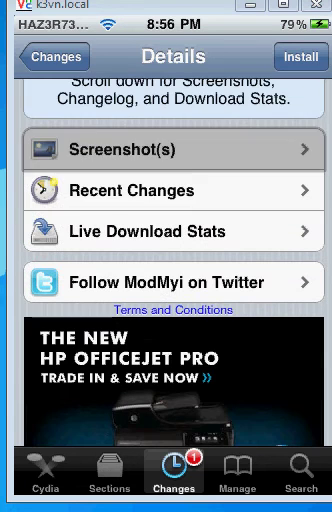
Step: Bring up the Android HD honeycomb screenshots page with its themed home screen
left_click(170, 149)
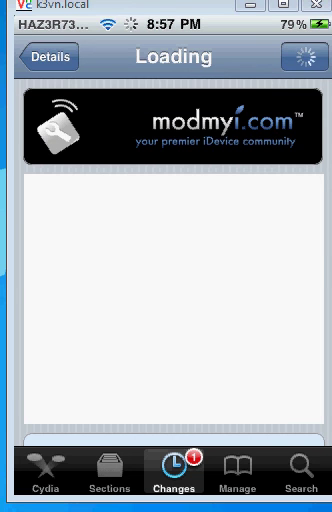
scroll(170, 260, "down", 5)
scroll(170, 260, "down", 5)
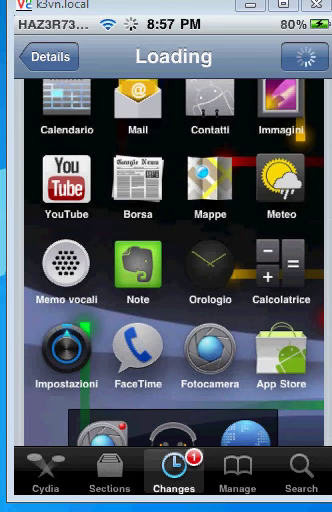
scroll(170, 260, "down", 3)
scroll(170, 260, "up", 3)
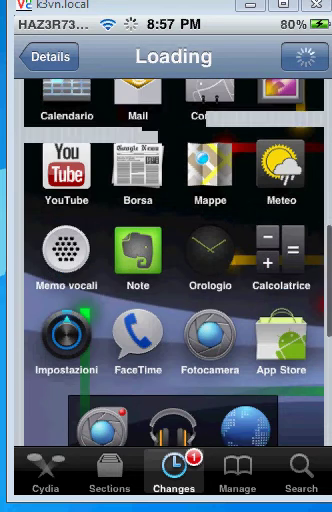
scroll(170, 260, "up", 4)
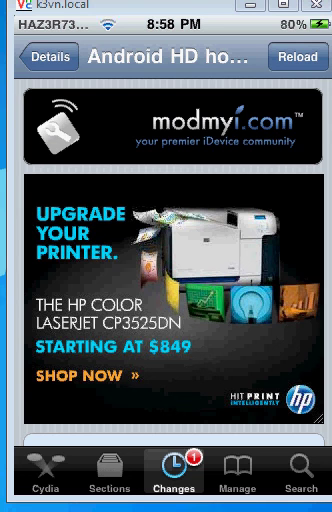
scroll(166, 260, "down", 4)
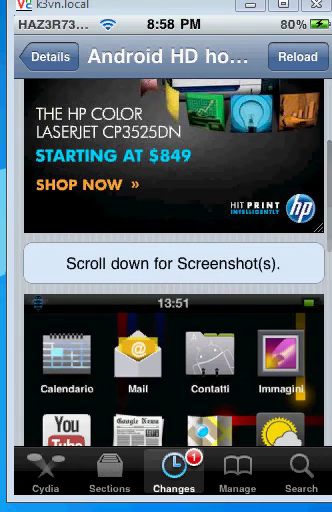
Step: Return to the theme's details and queue Android HD honeycomb (1.1 MB) for install
left_click(49, 57)
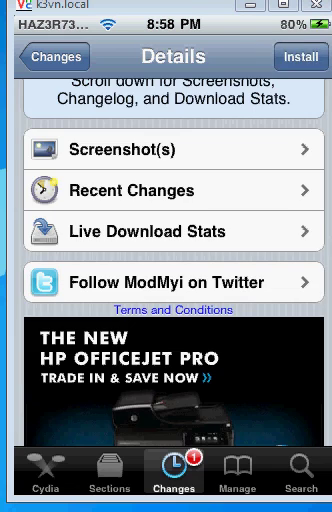
left_click(300, 57)
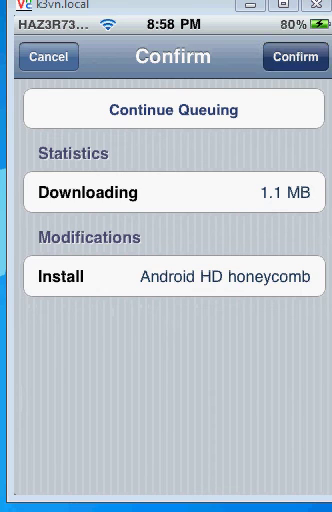
Step: Confirm the Android HD honeycomb install and return to Cydia once it completes
left_click(296, 57)
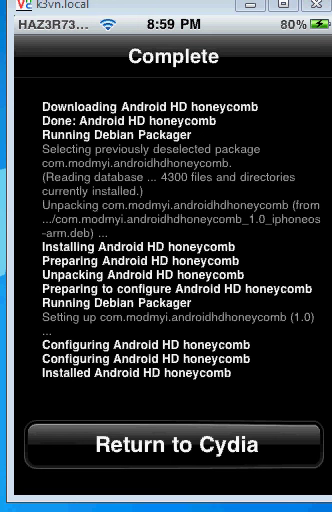
left_click(174, 445)
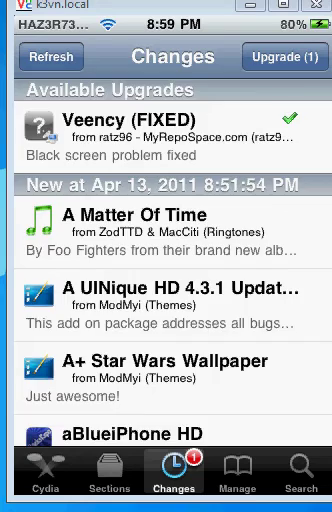
scroll(166, 300, "down", 5)
scroll(166, 300, "down", 3)
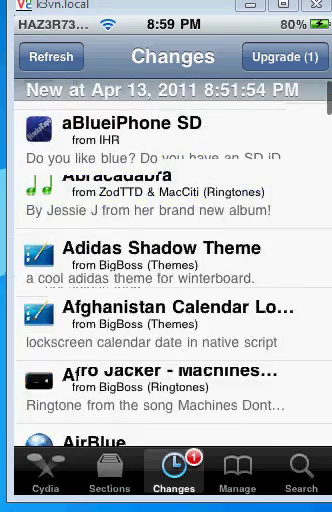
scroll(166, 300, "down", 3)
scroll(166, 300, "down", 3)
scroll(166, 300, "down", 3)
scroll(166, 300, "down", 3)
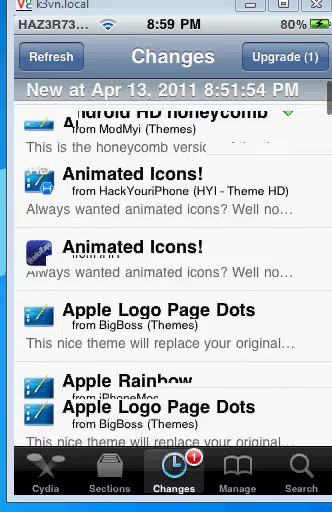
scroll(166, 300, "down", 1)
scroll(166, 300, "down", 3)
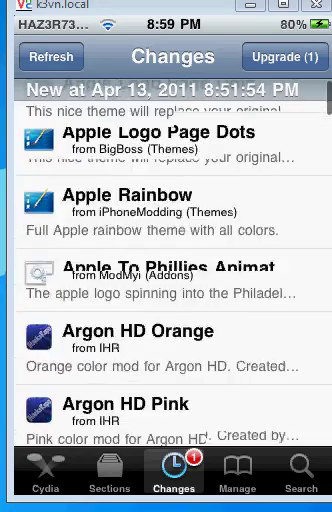
scroll(166, 300, "down", 2)
scroll(166, 300, "down", 2)
scroll(166, 300, "down", 1)
scroll(166, 300, "down", 3)
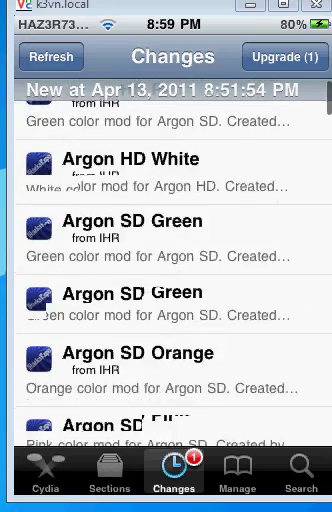
scroll(166, 300, "down", 2)
scroll(166, 300, "down", 2)
scroll(166, 300, "down", 3)
scroll(166, 300, "down", 3)
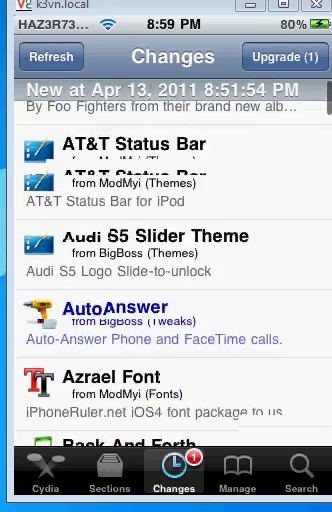
scroll(166, 300, "down", 1)
scroll(166, 300, "down", 3)
scroll(166, 300, "down", 1)
scroll(166, 300, "down", 1)
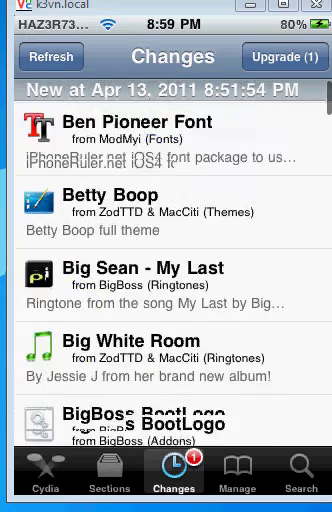
scroll(166, 300, "down", 1)
scroll(166, 270, "down", 5)
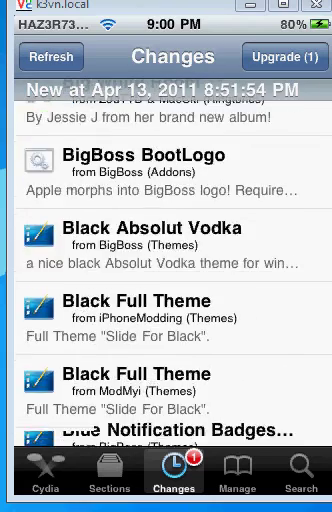
scroll(166, 270, "down", 3)
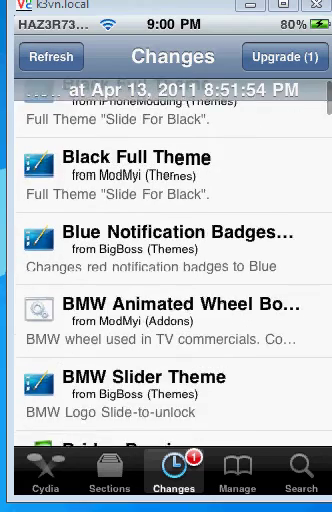
scroll(166, 270, "down", 2)
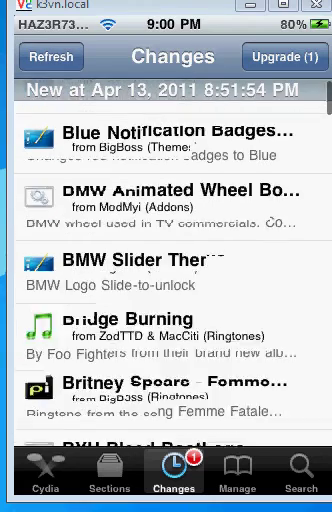
scroll(166, 270, "down", 3)
scroll(166, 270, "down", 3)
scroll(166, 270, "down", 2)
scroll(166, 270, "down", 2)
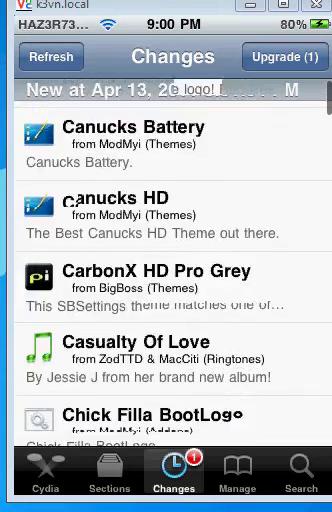
scroll(166, 270, "down", 2)
scroll(166, 270, "down", 2)
scroll(166, 270, "down", 2)
scroll(166, 270, "down", 2)
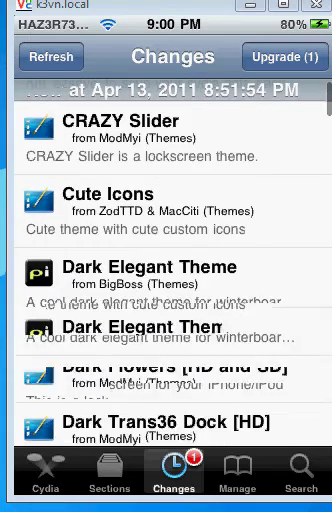
scroll(166, 270, "down", 1)
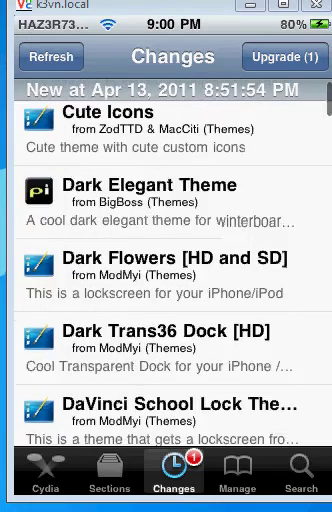
Step: Open the Dark Elegant Theme details, then follow its screenshots link
left_click(166, 190)
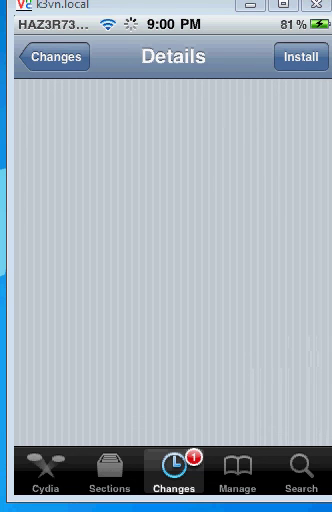
scroll(170, 300, "down", 5)
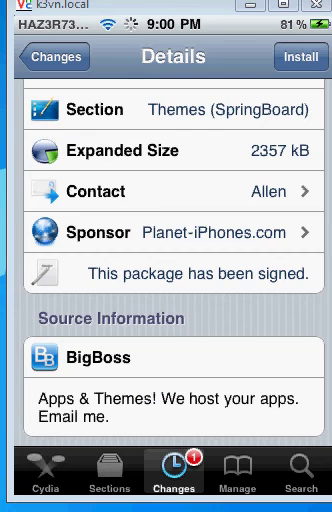
scroll(170, 250, "up", 5)
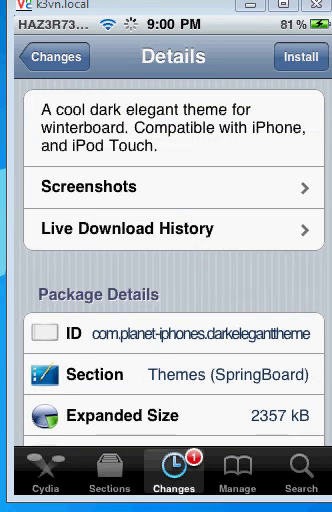
left_click(170, 187)
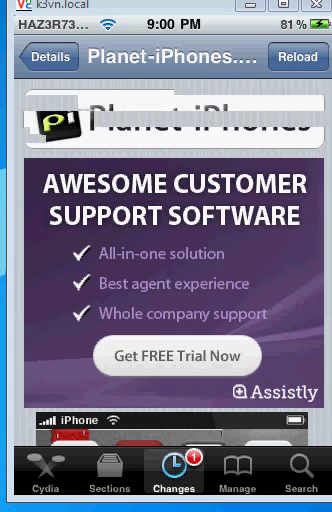
scroll(166, 270, "down", 5)
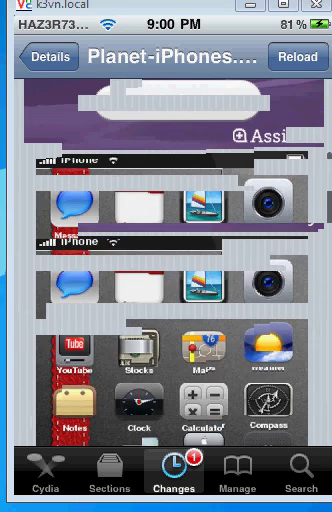
scroll(166, 270, "down", 5)
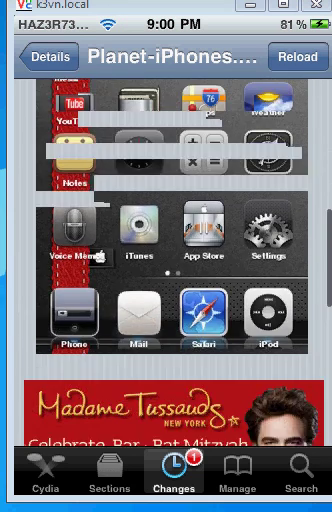
scroll(166, 270, "up", 5)
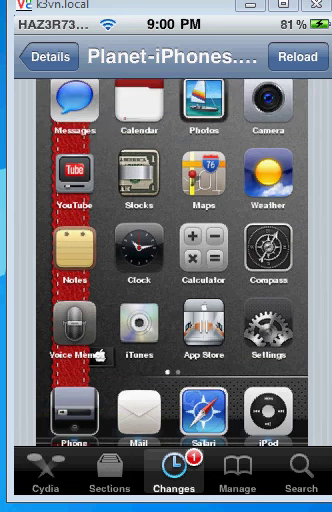
scroll(166, 270, "up", 3)
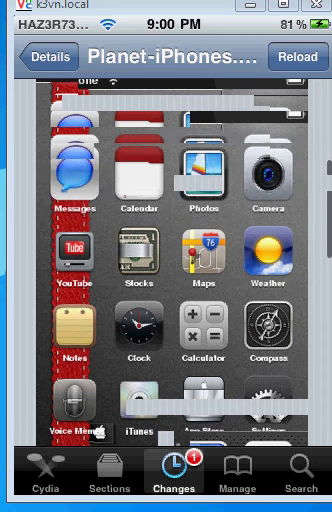
scroll(166, 270, "down", 2)
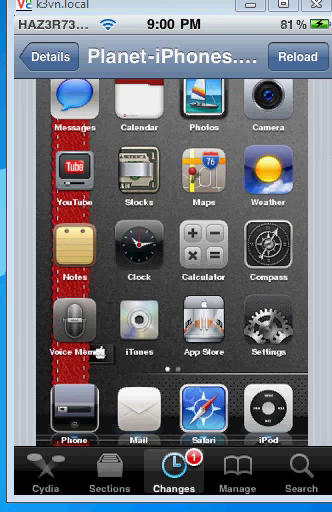
Step: Back out of the Dark Elegant Theme pages to the Changes list
left_click(49, 57)
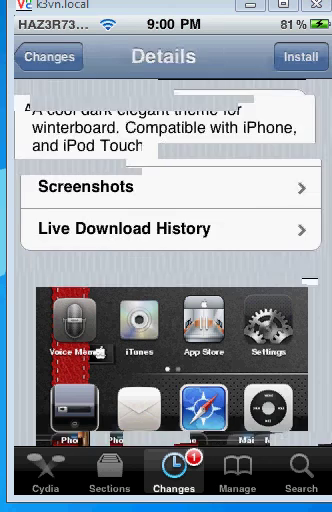
left_click(55, 57)
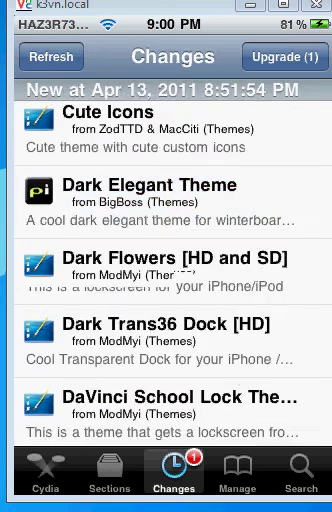
scroll(166, 300, "down", 3)
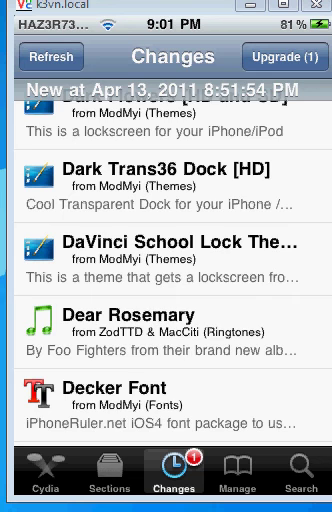
scroll(166, 300, "down", 2)
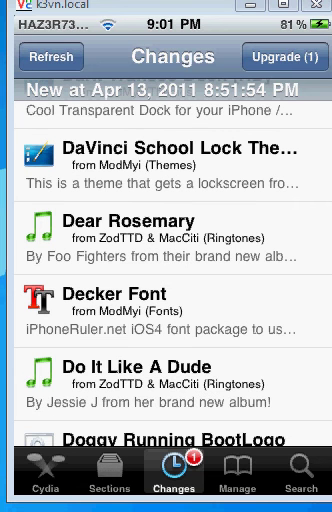
Step: Open the DaVinci School Lock theme, preview its screenshot, and return to its details
left_click(170, 155)
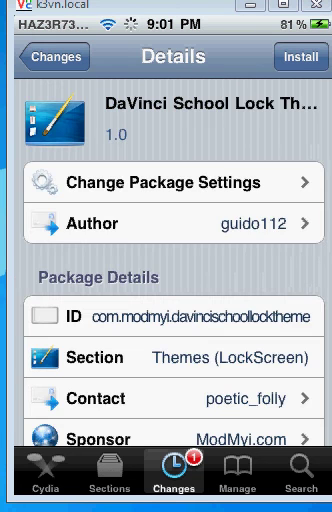
scroll(166, 280, "down", 5)
scroll(166, 280, "down", 2)
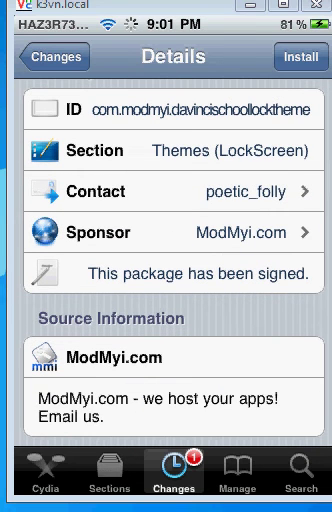
scroll(166, 280, "up", 3)
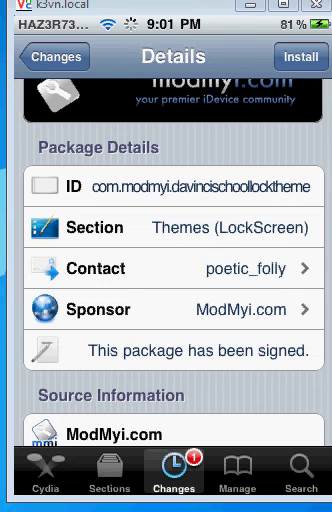
scroll(166, 280, "up", 5)
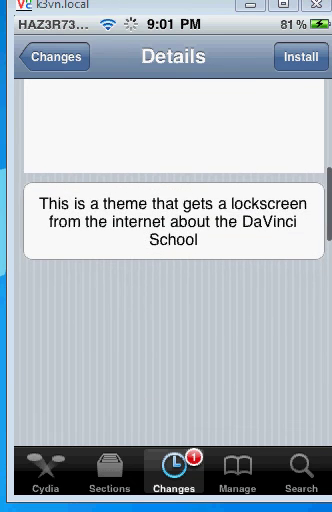
scroll(170, 300, "down", 5)
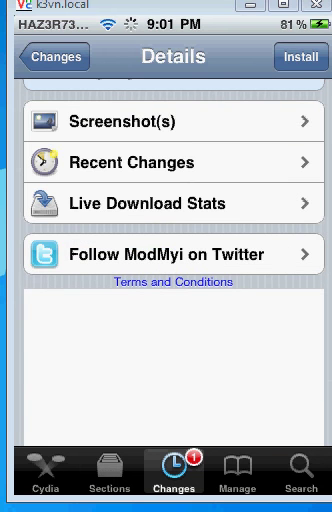
left_click(170, 121)
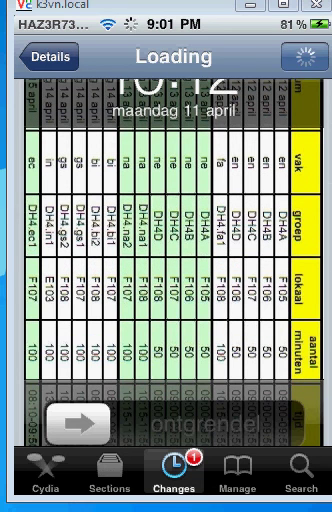
left_click(50, 57)
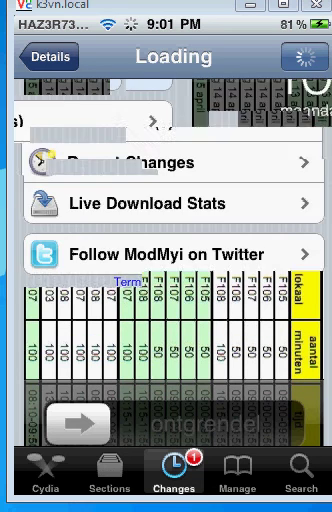
Step: Go back to the Changes list, then switch to the Manage section
left_click(50, 57)
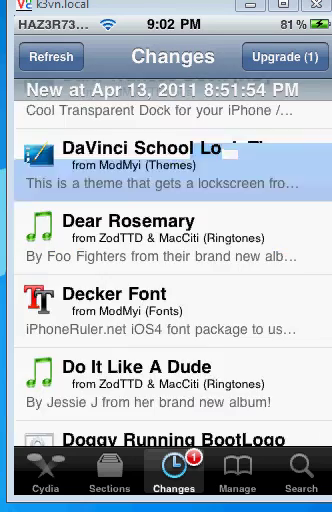
left_click_drag(200, 330, 200, 180)
scroll(166, 270, "down", 4)
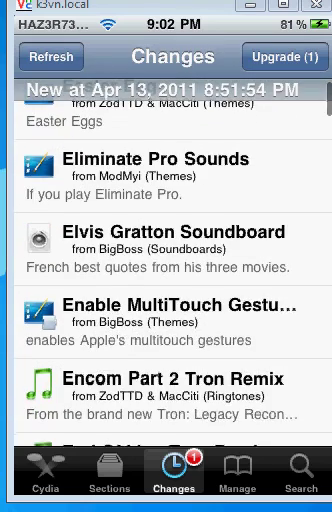
scroll(166, 270, "down", 2)
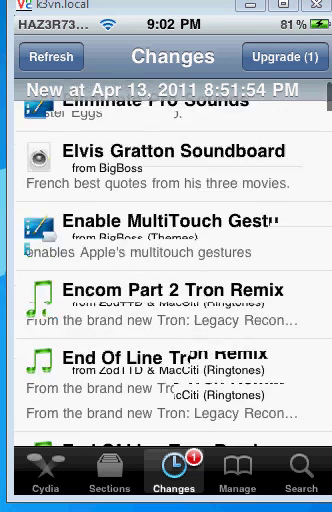
scroll(166, 270, "down", 2)
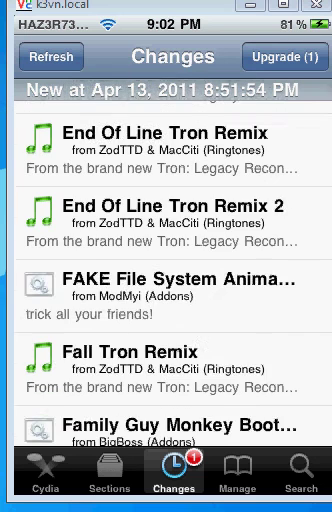
left_click(237, 470)
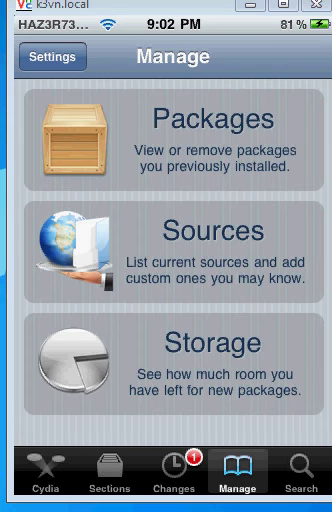
Step: Browse Cydia's Installed packages list through the F entries, then return to the home screen
left_click(165, 138)
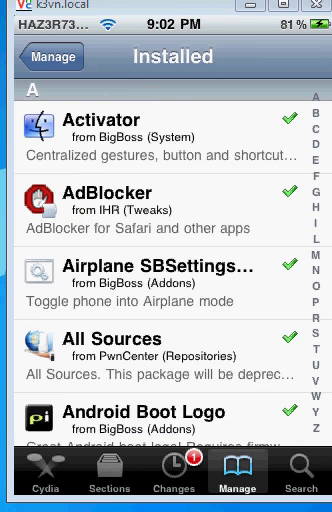
scroll(166, 280, "down", 5)
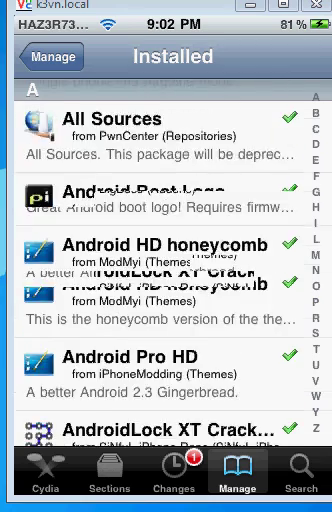
scroll(166, 280, "down", 5)
scroll(166, 280, "down", 5)
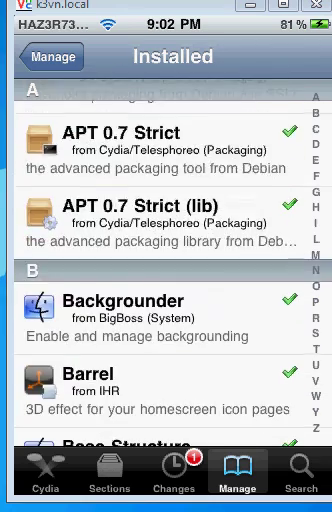
scroll(166, 280, "down", 5)
scroll(166, 280, "down", 5)
scroll(166, 280, "down", 5)
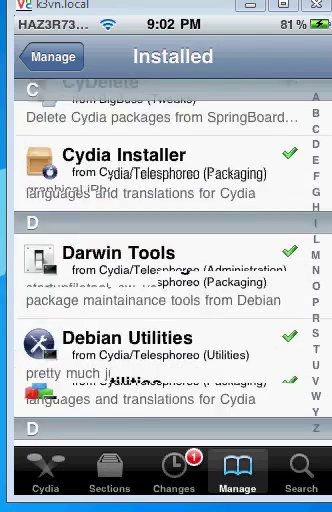
scroll(166, 280, "down", 5)
scroll(166, 280, "down", 5)
scroll(166, 280, "down", 2)
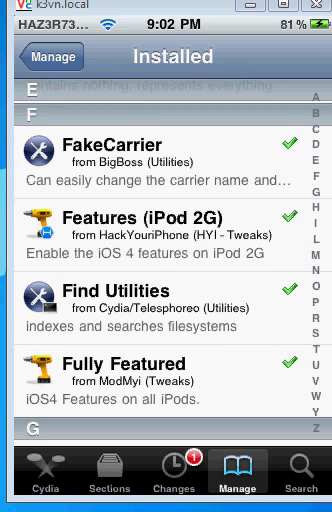
left_click_drag(166, 235, 166, 238)
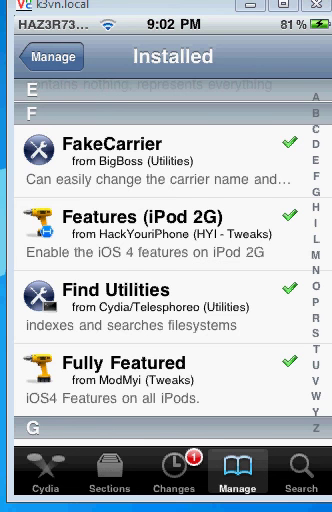
left_click_drag(166, 375, 166, 333)
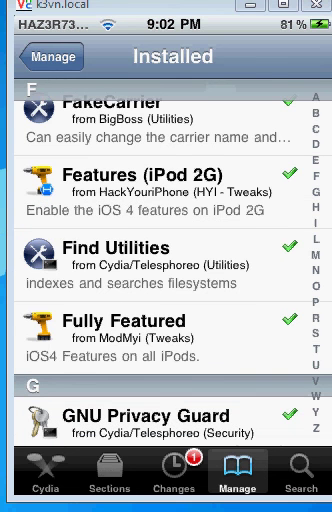
mouse_move(166, 350)
left_mouse_down()
mouse_move(166, 335)
mouse_move(166, 350)
left_mouse_up()
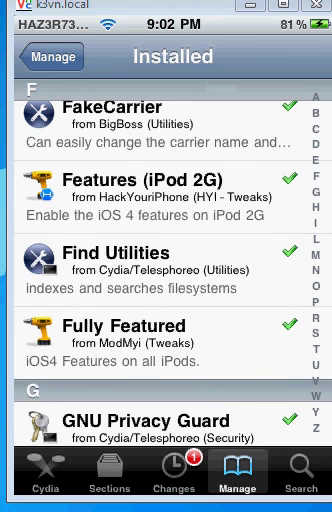
key("Home")
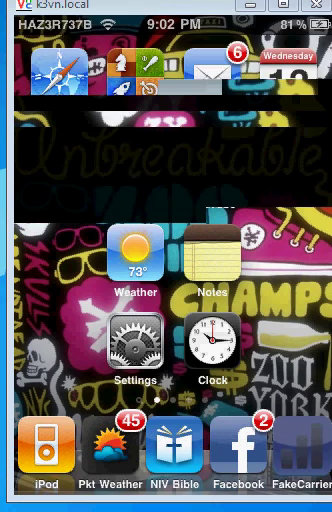
Step: Bring the dock's next set of apps, including WinterBoard, into view
left_click_drag(260, 450, 80, 450)
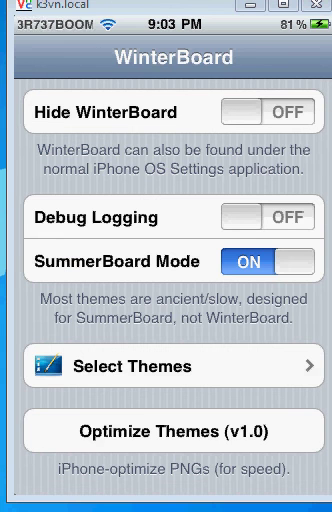
left_click(175, 366)
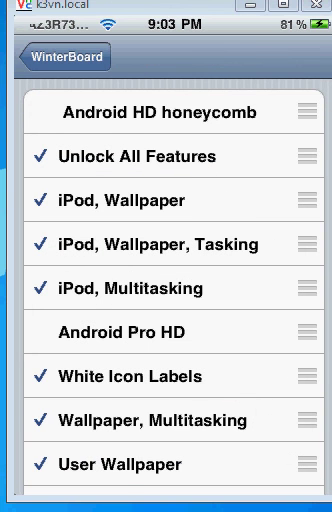
scroll(175, 300, "down", 1)
scroll(175, 300, "down", 1)
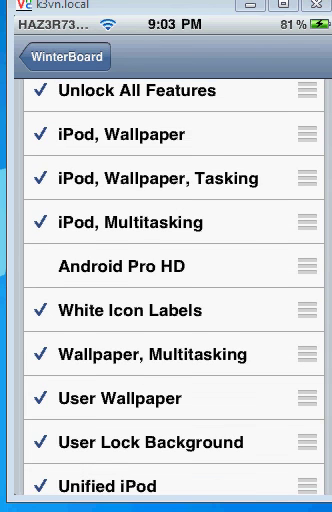
scroll(175, 300, "down", 3)
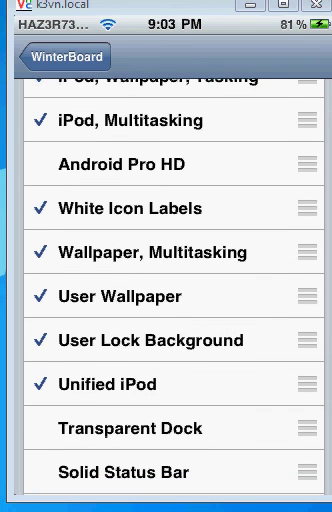
scroll(175, 300, "down", 2)
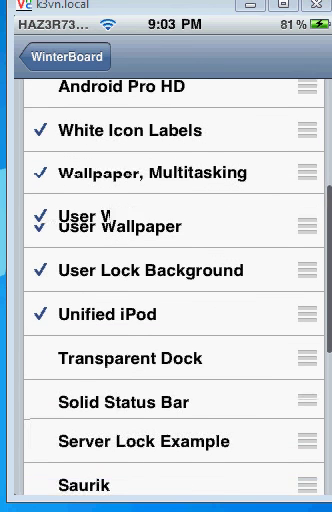
scroll(175, 300, "down", 1)
scroll(175, 300, "down", 4)
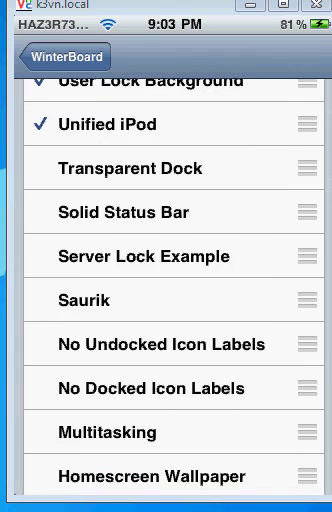
left_click(66, 57)
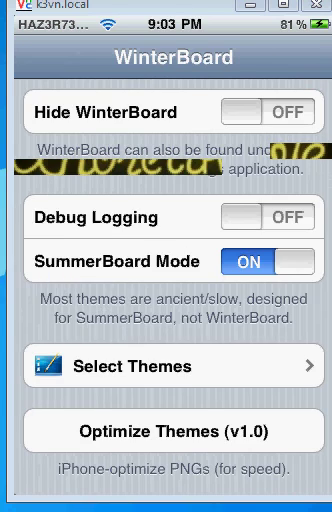